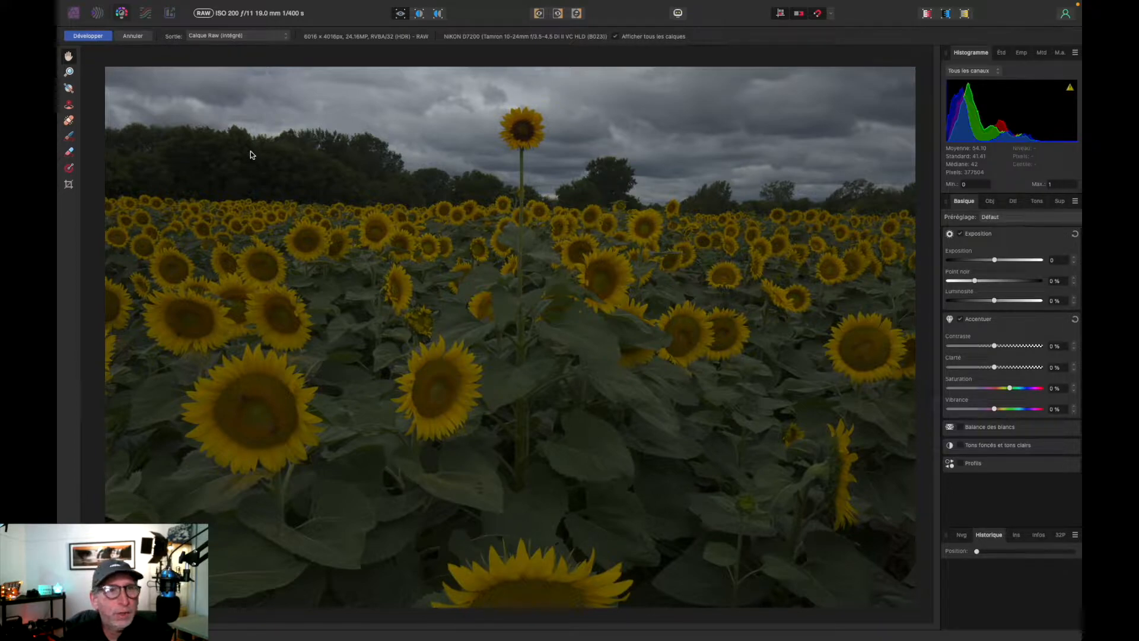
# Develop the raw sunflower photo and export it as a 6016 × 4016 px TIFF with the 16-bit RGB preset
pyautogui.click(86, 36)
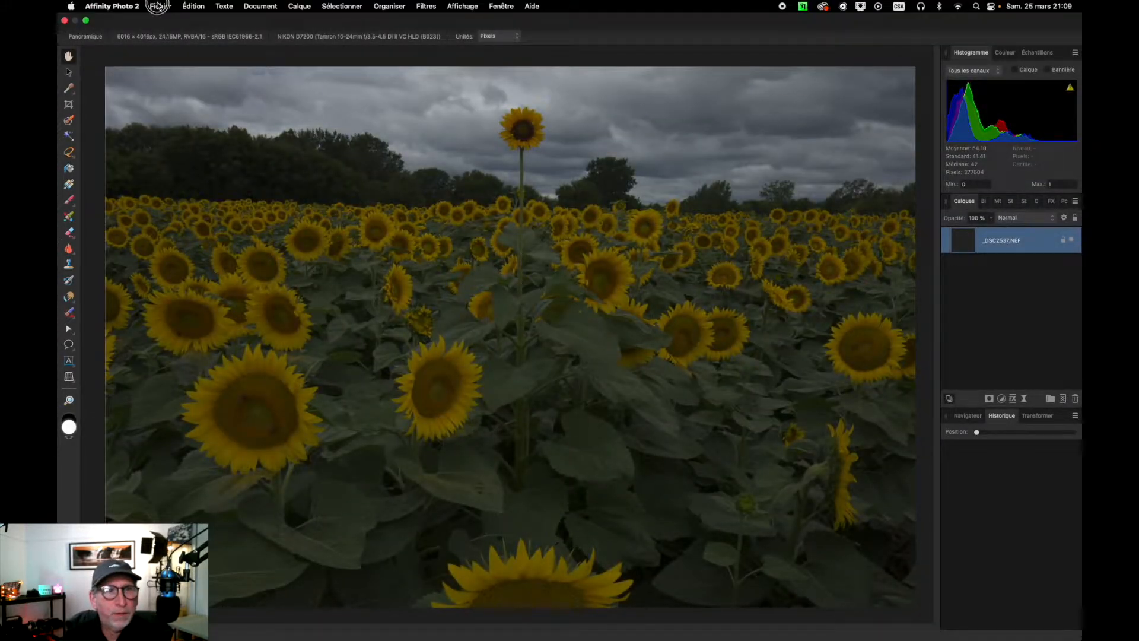
pyautogui.click(160, 6)
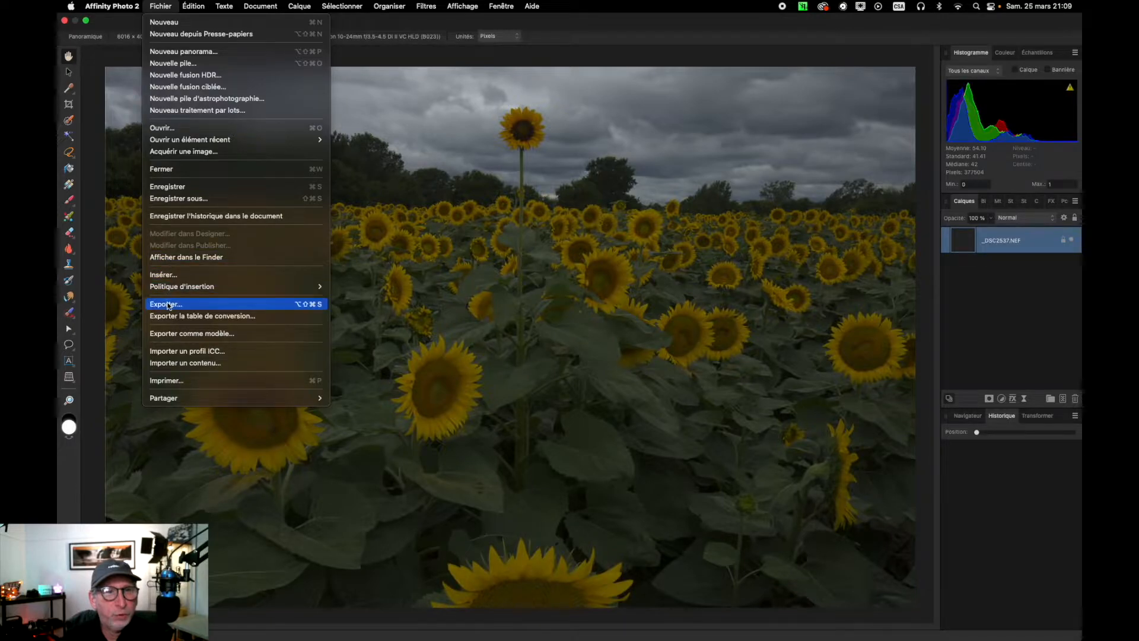
pyautogui.click(167, 304)
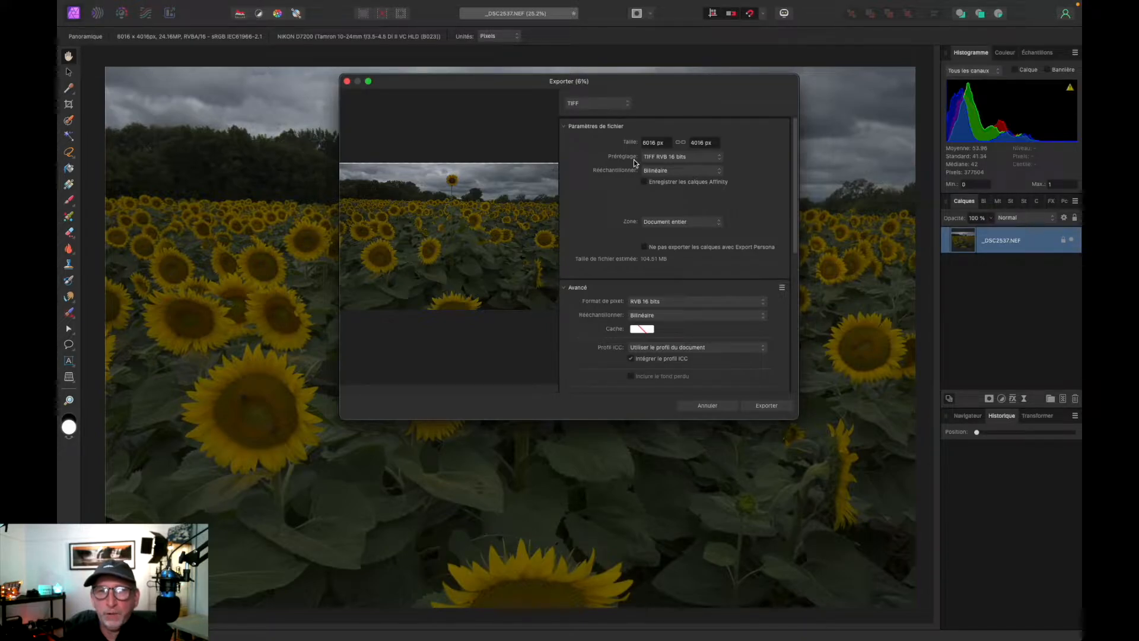
pyautogui.click(752, 407)
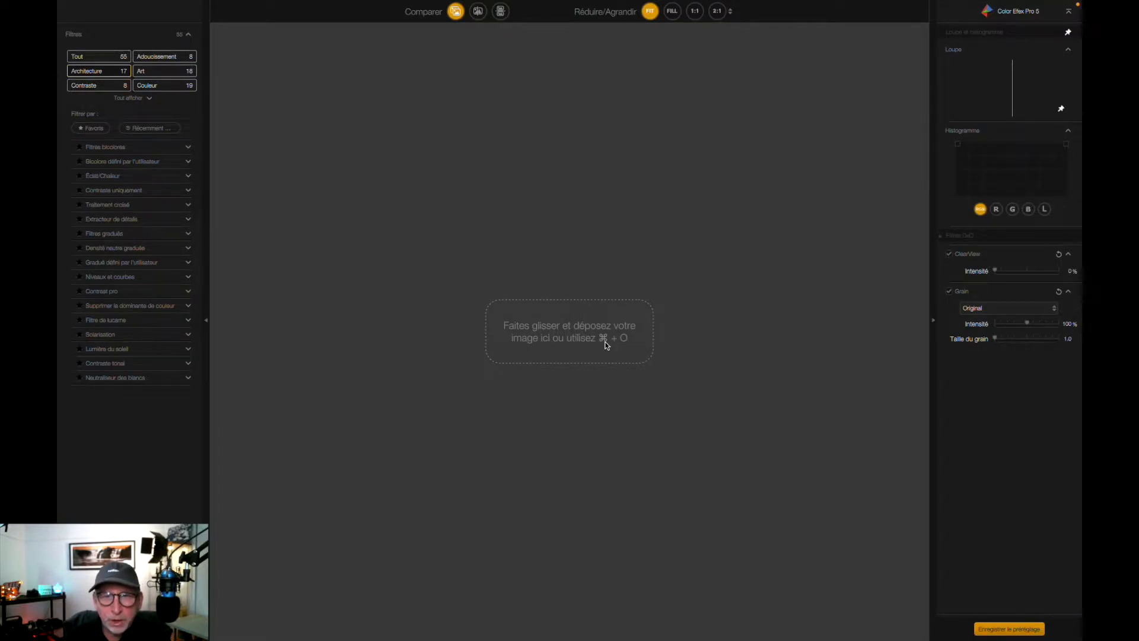
# Switch to Color Efex Pro 5 and open the exported _DSC2537.tiff photo
pyautogui.moveTo(198, 4)
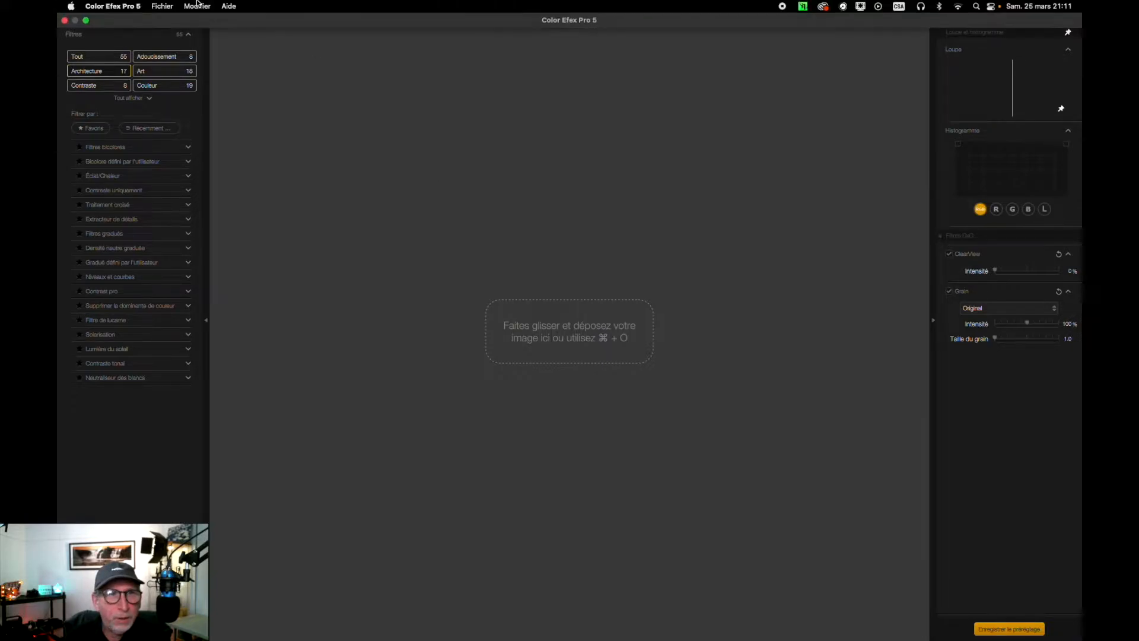
pyautogui.click(162, 6)
pyautogui.click(166, 24)
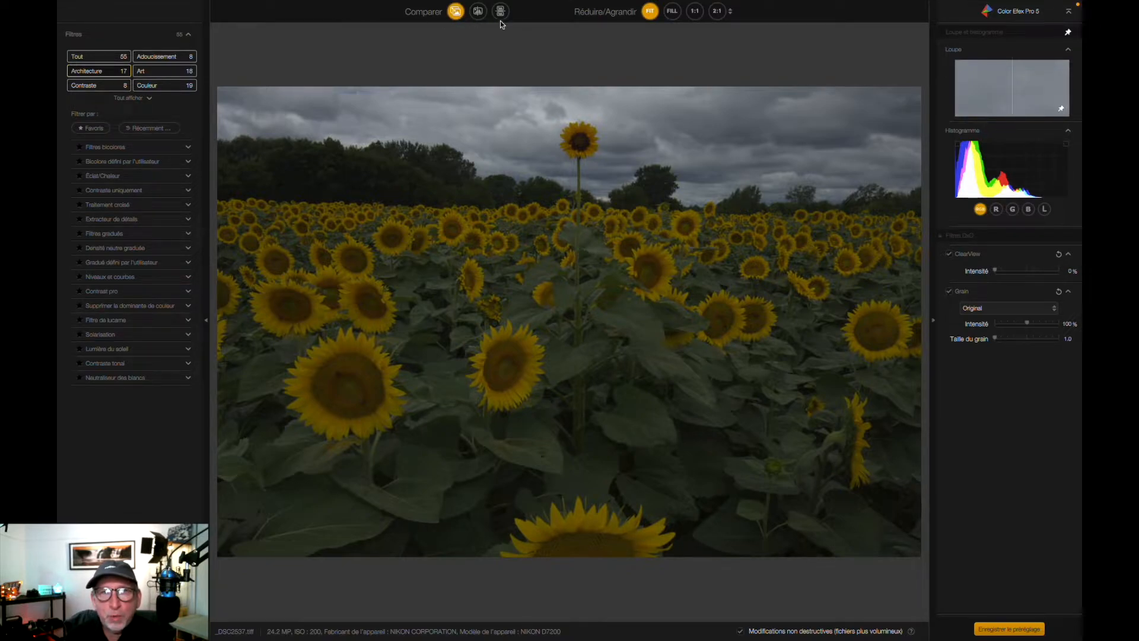
# Try a ClearView intensity of 71% and toggle between the original and the edited photo
pyautogui.click(1039, 272)
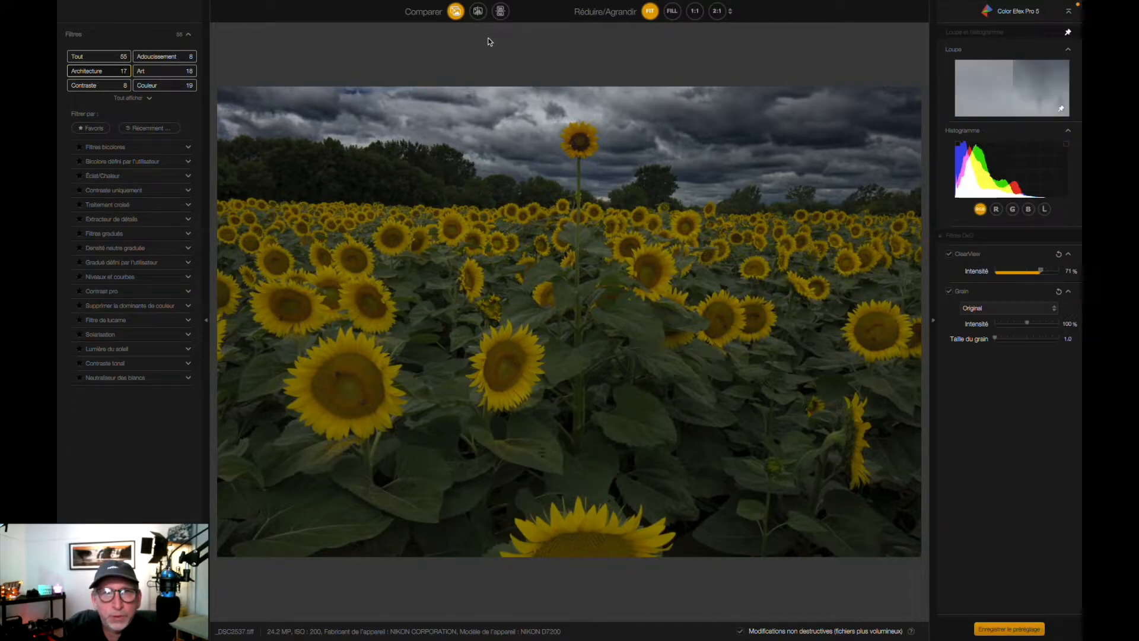
pyautogui.click(456, 11)
pyautogui.click(456, 11)
pyautogui.click(457, 11)
pyautogui.click(457, 12)
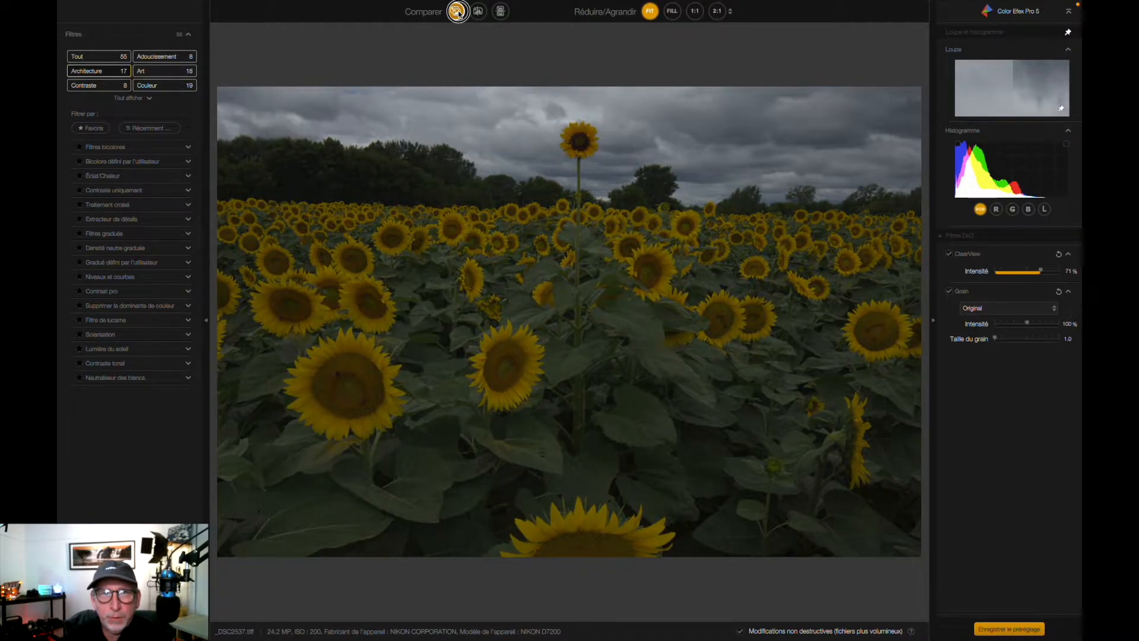
pyautogui.click(457, 11)
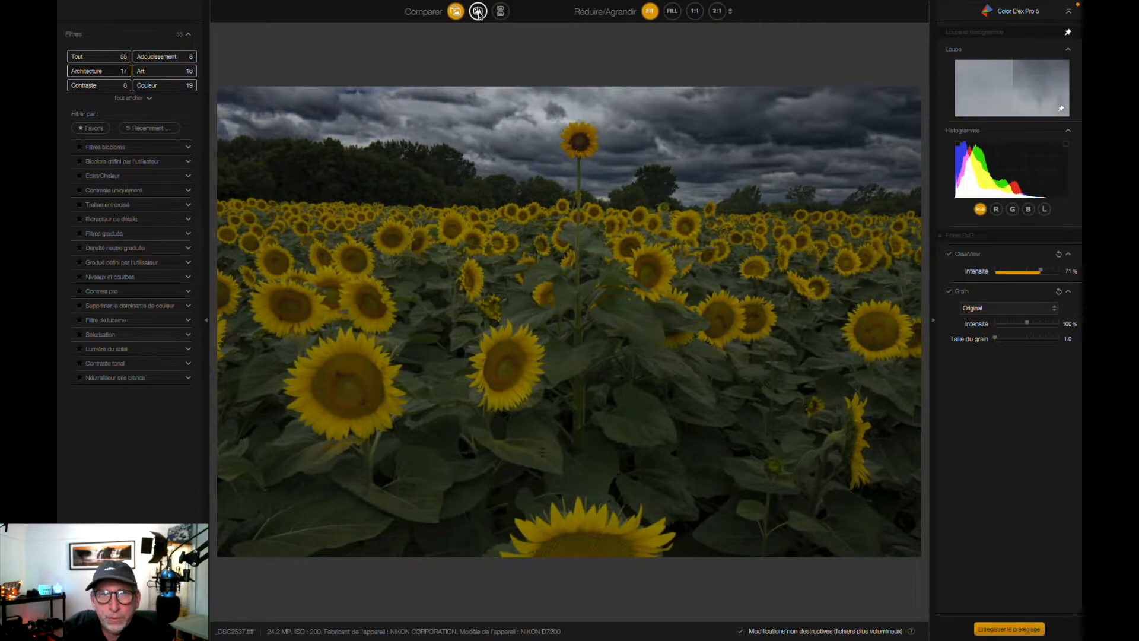
# Compare the original and edited photo in the split view, then in both arrangements of the two-image view
pyautogui.click(477, 12)
pyautogui.moveTo(570, 313); pyautogui.dragTo(343, 276)
pyautogui.click(501, 11)
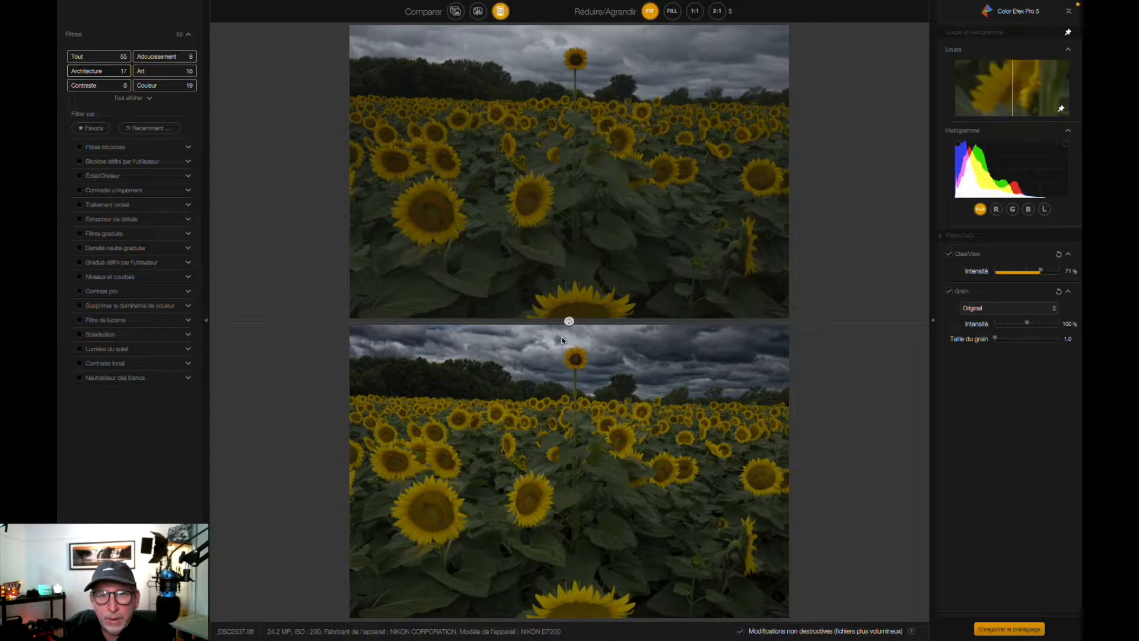
pyautogui.click(569, 321)
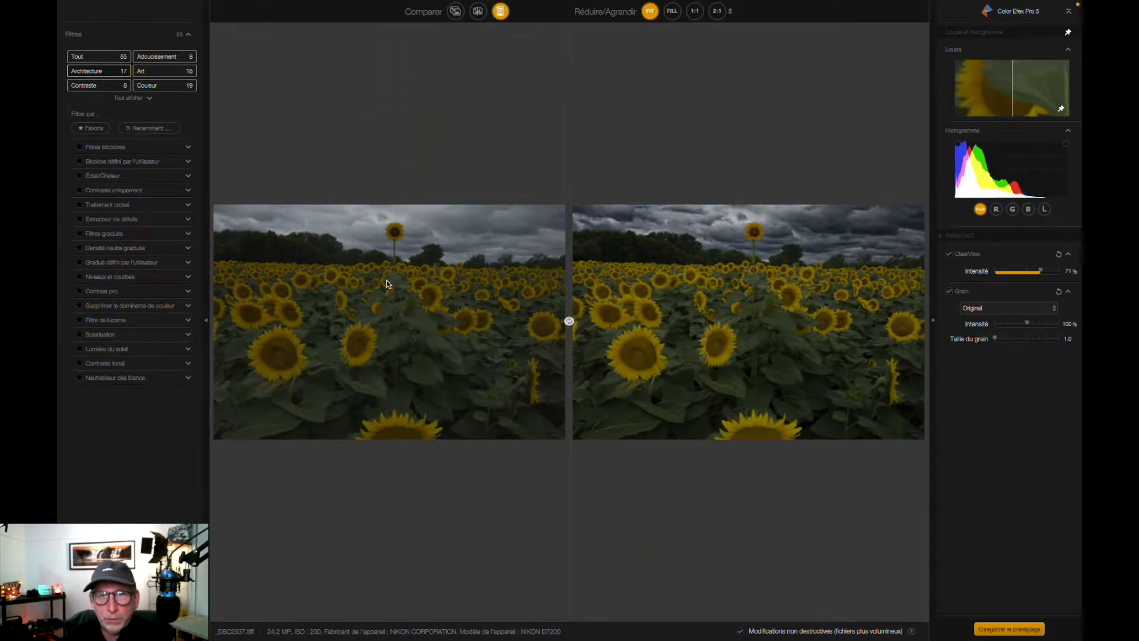
# Return the ClearView intensity to 0% and inspect the photo at Fill, 1:1, 2:1 and a further zoom ratio
pyautogui.moveTo(1040, 271); pyautogui.dragTo(998, 273)
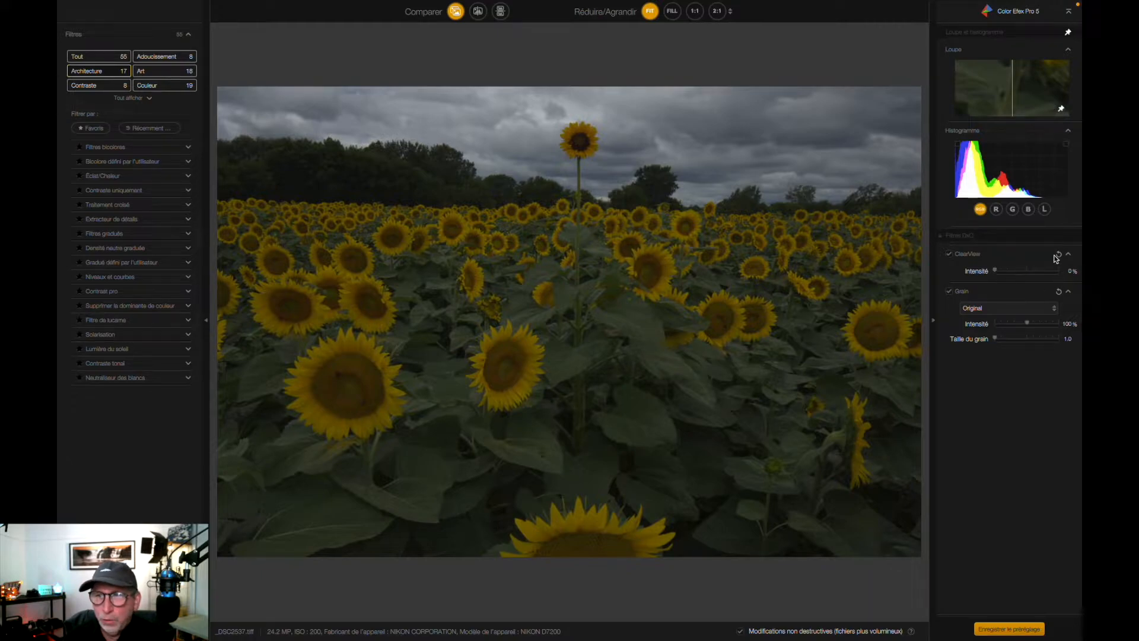
pyautogui.click(672, 10)
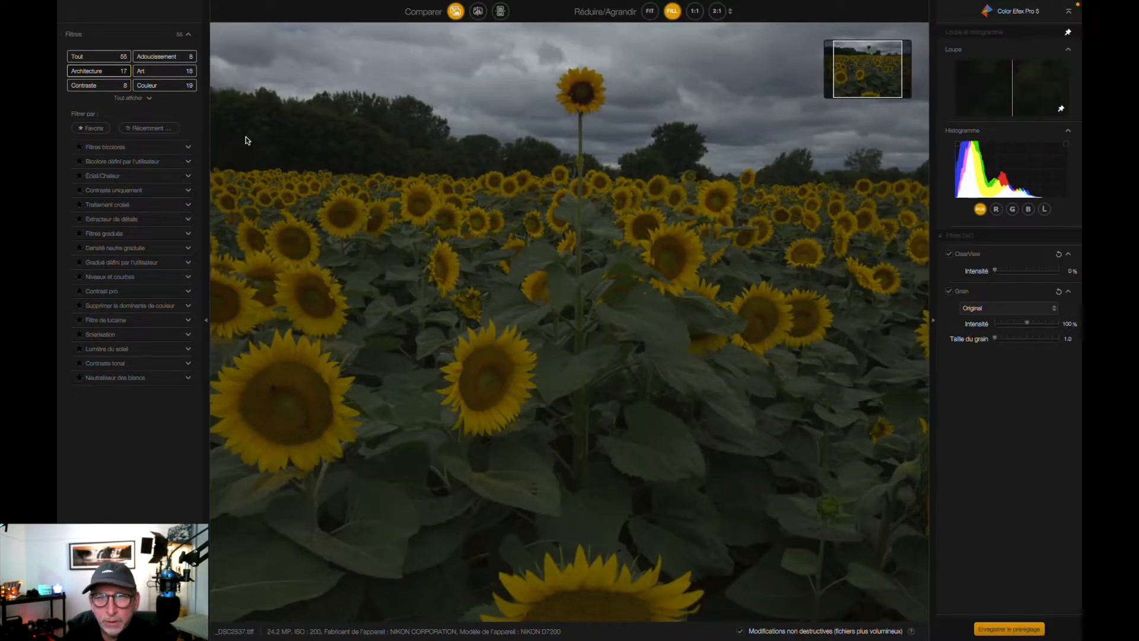
pyautogui.click(695, 11)
pyautogui.click(716, 11)
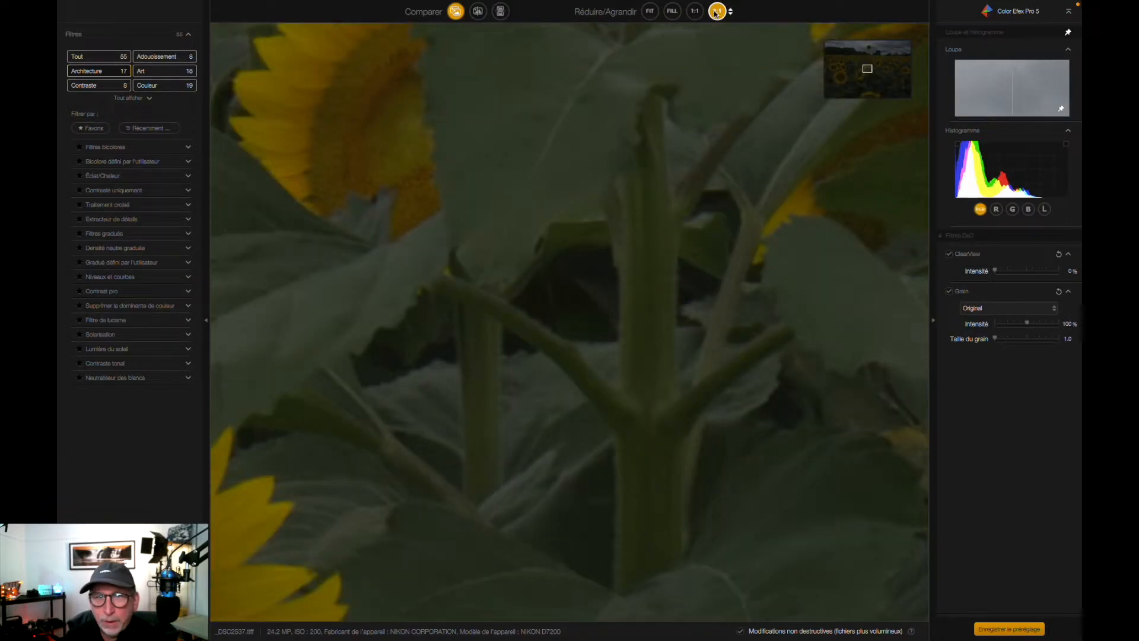
pyautogui.click(732, 13)
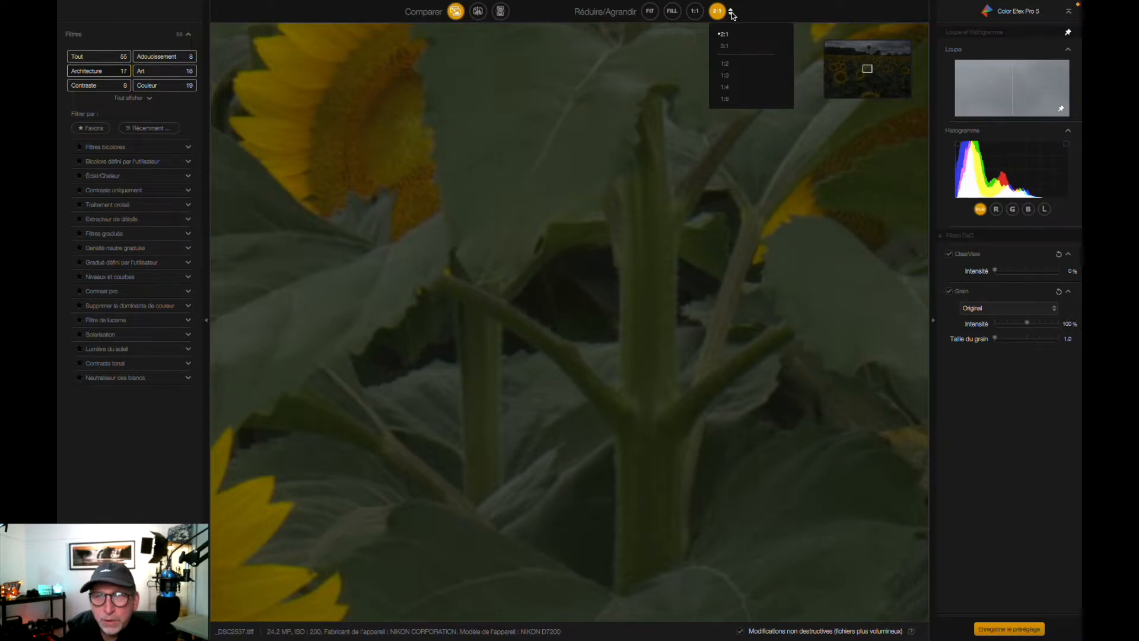
pyautogui.click(724, 45)
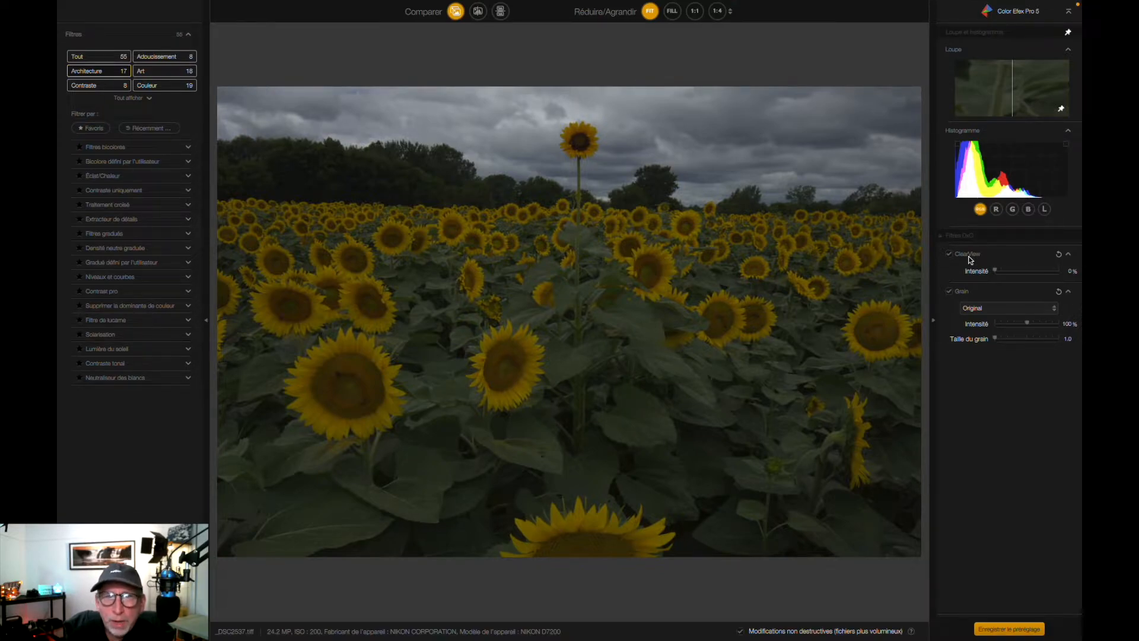
# Try a light ClearView effect and the FujiSuperiaXtra800 film grain with a different grain intensity
pyautogui.moveTo(995, 272)
pyautogui.mouseDown()
pyautogui.moveTo(1038, 270)
pyautogui.moveTo(1007, 274)
pyautogui.moveTo(1017, 273)
pyautogui.mouseUp()
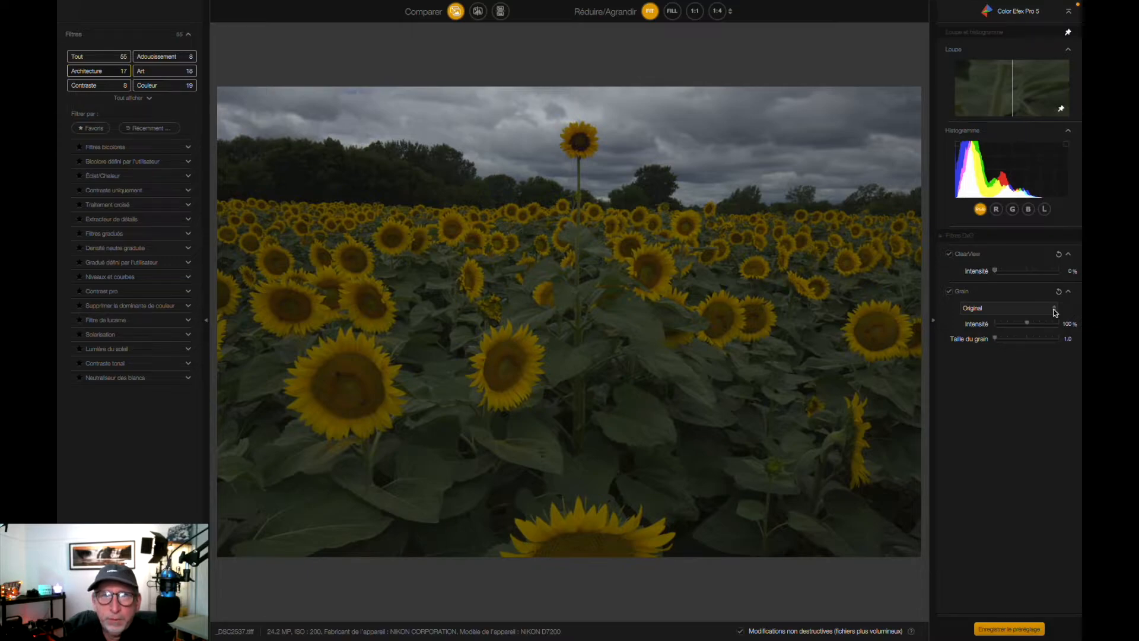
pyautogui.click(1053, 311)
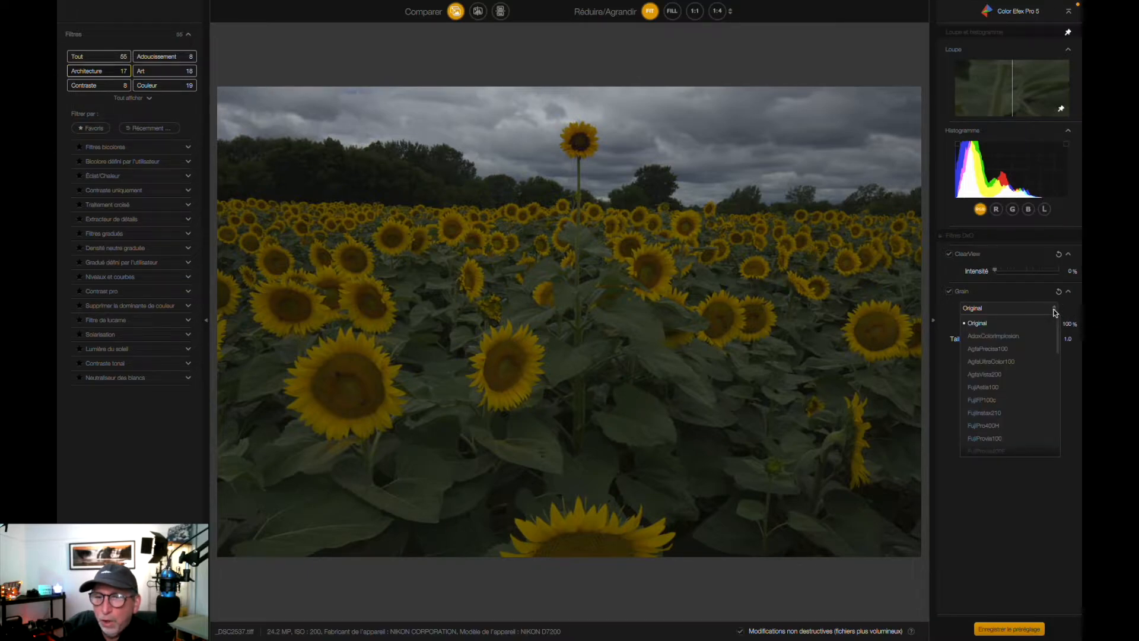
pyautogui.moveTo(1058, 327); pyautogui.dragTo(1058, 399)
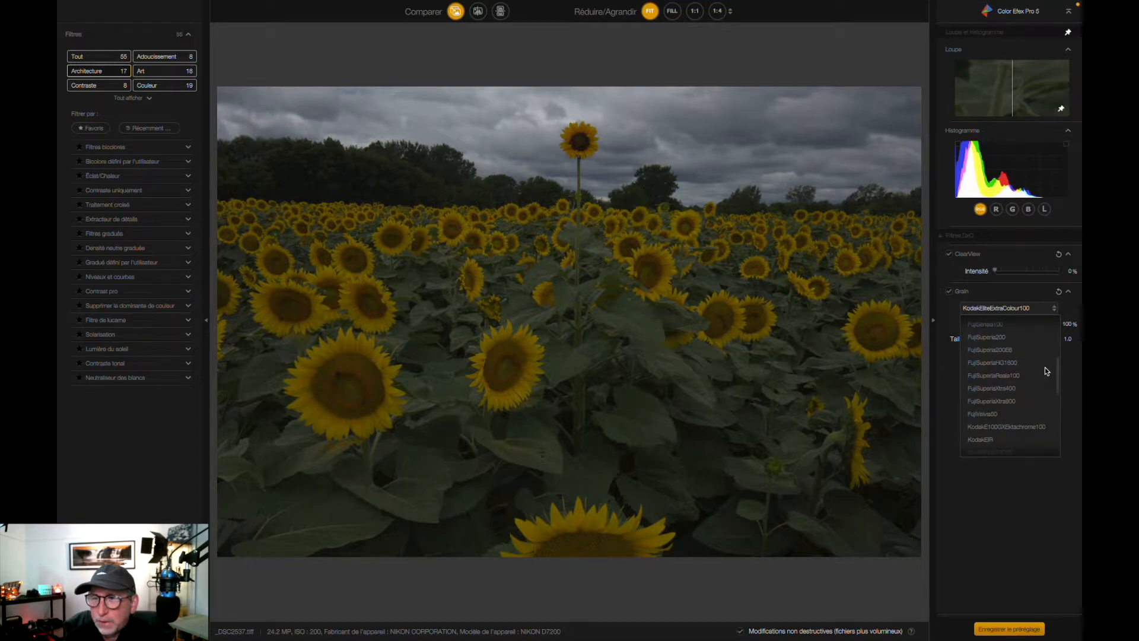
pyautogui.click(990, 402)
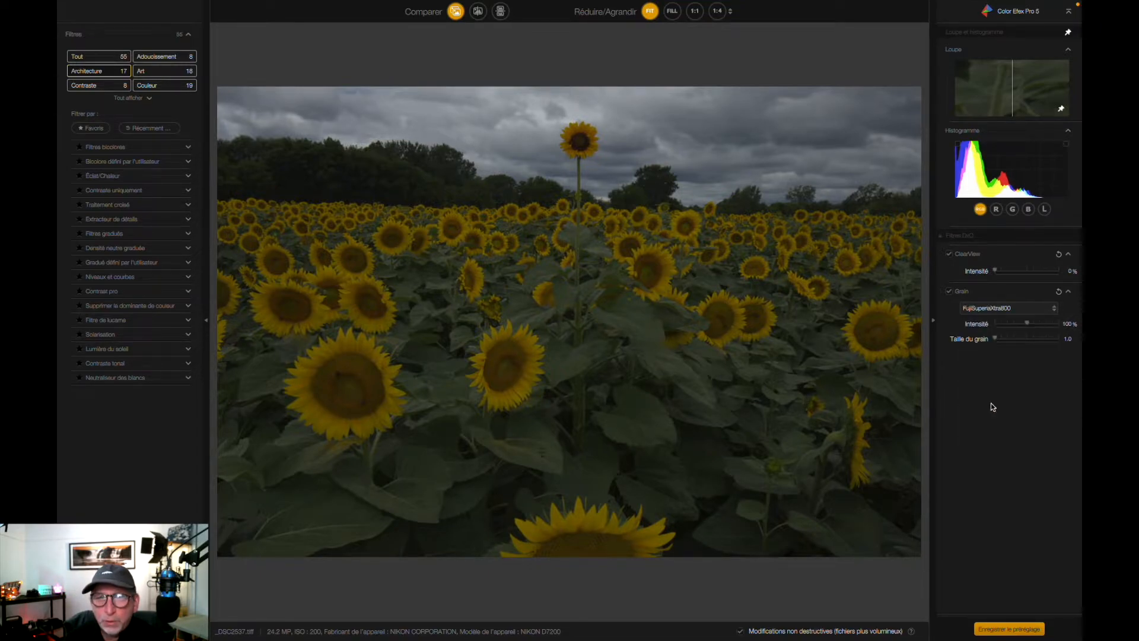
pyautogui.click(1028, 324)
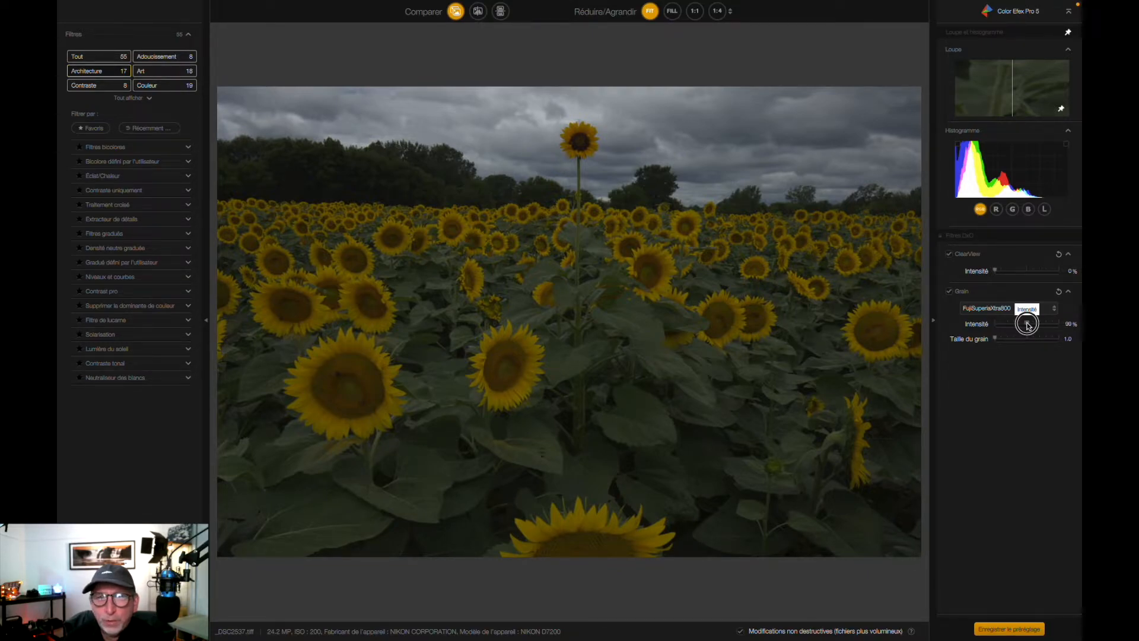
pyautogui.moveTo(1028, 324); pyautogui.dragTo(1020, 348)
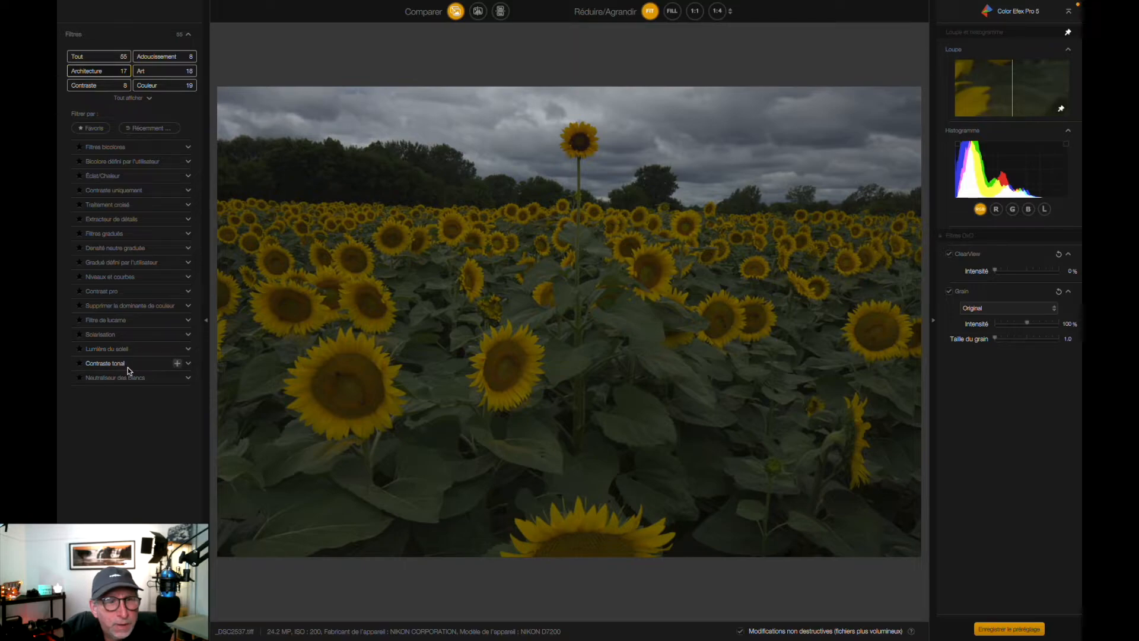
# Add the Niveaux et courbes filter and brighten the photo by raising the middle of its luminosity (L) curve
pyautogui.click(108, 278)
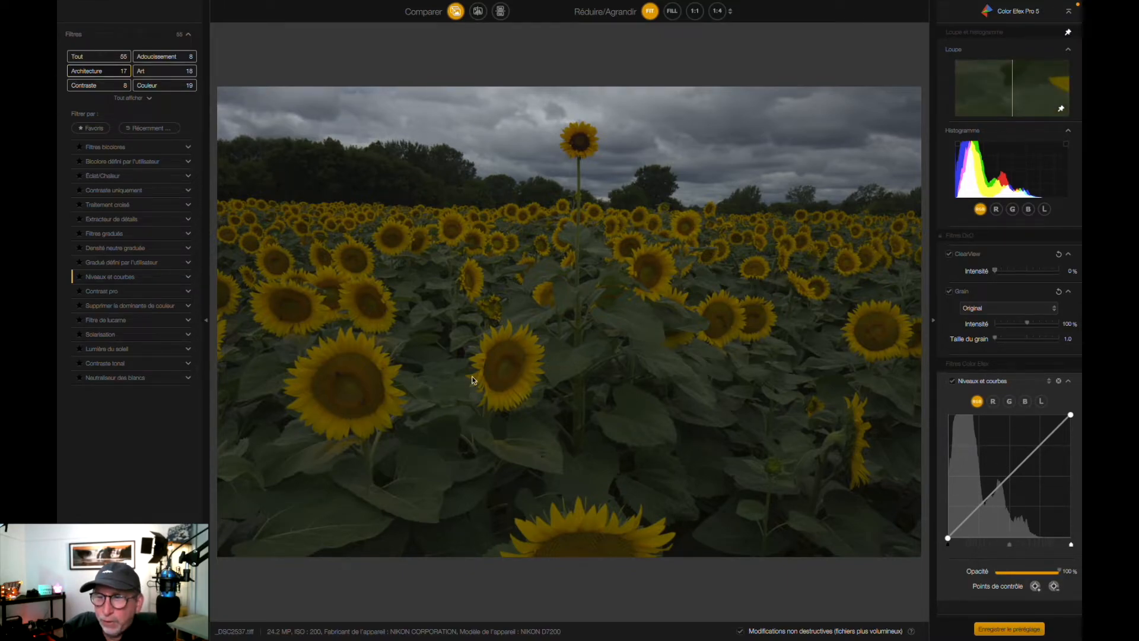
pyautogui.click(992, 401)
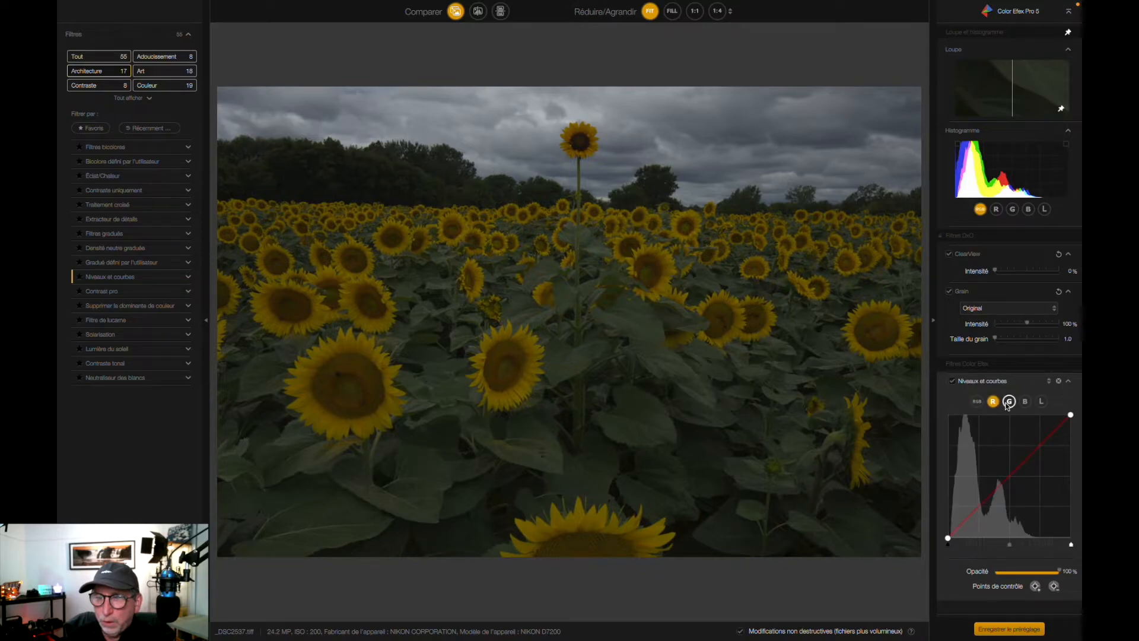
pyautogui.click(1008, 402)
pyautogui.click(1024, 402)
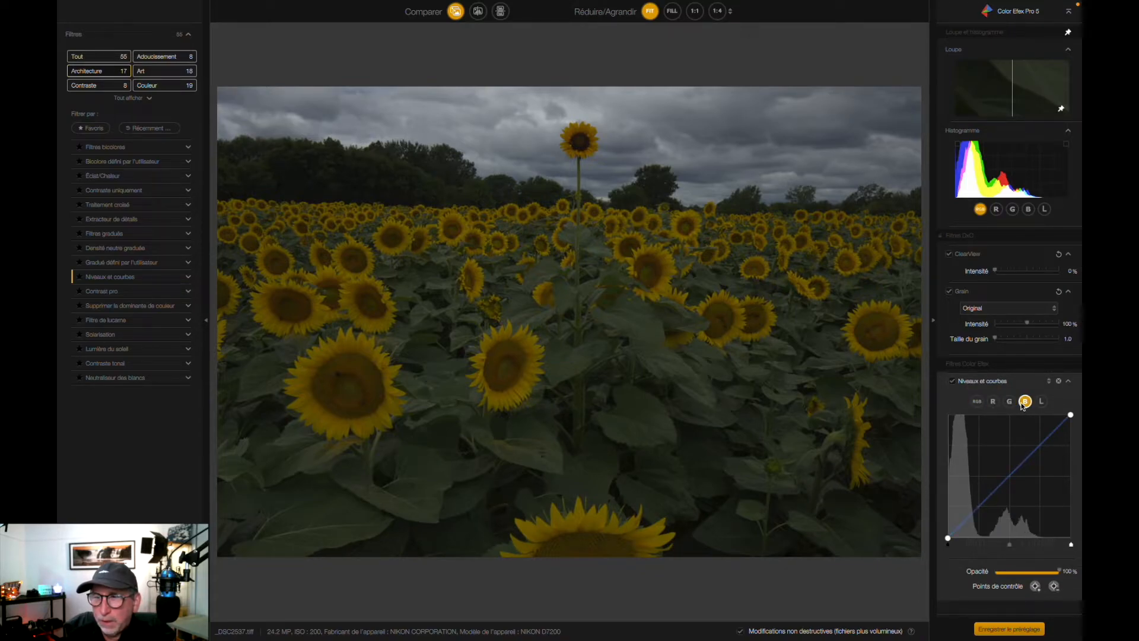
pyautogui.click(1041, 401)
pyautogui.moveTo(1010, 476); pyautogui.dragTo(993, 457)
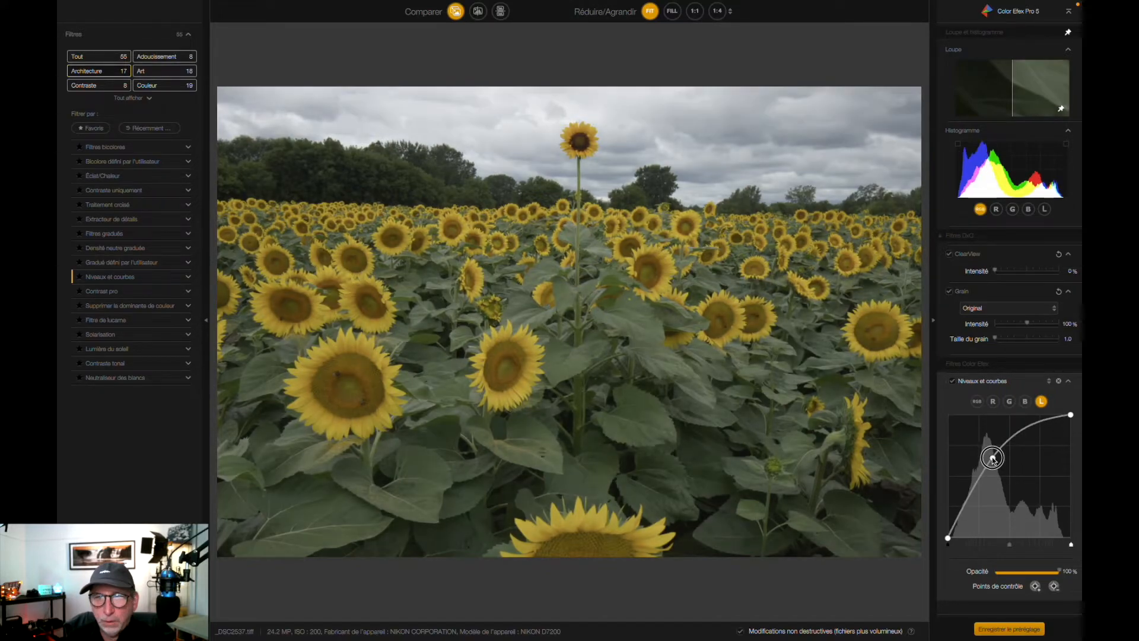
# Turn on the shadow and highlight clipping warnings and brighten the luminosity curve just short of clipping the sky
pyautogui.click(957, 144)
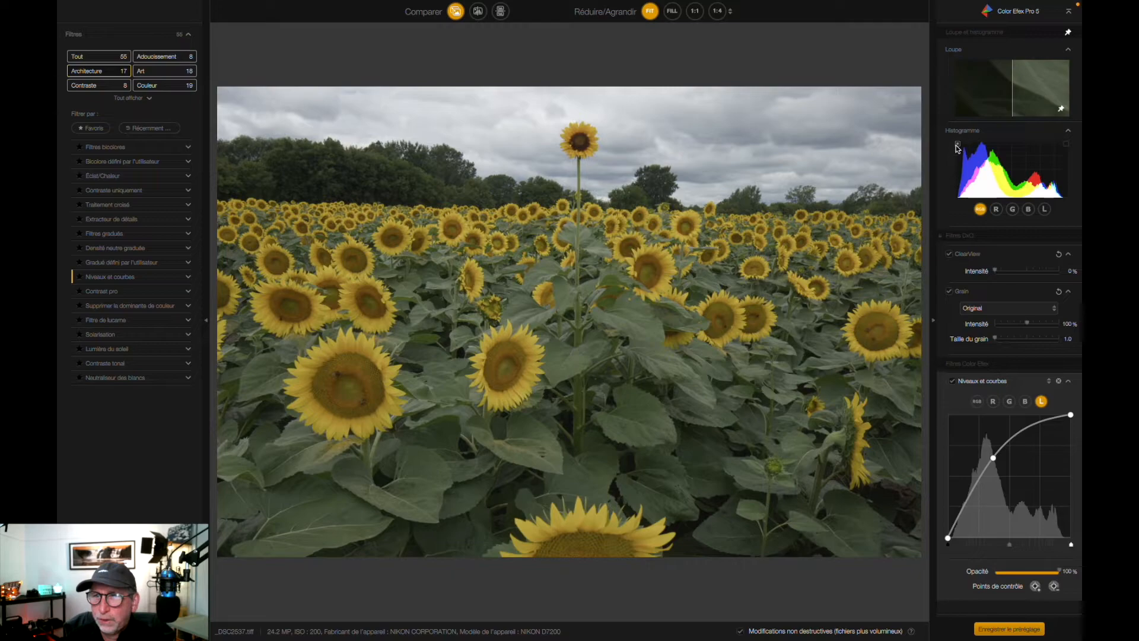
pyautogui.click(1066, 144)
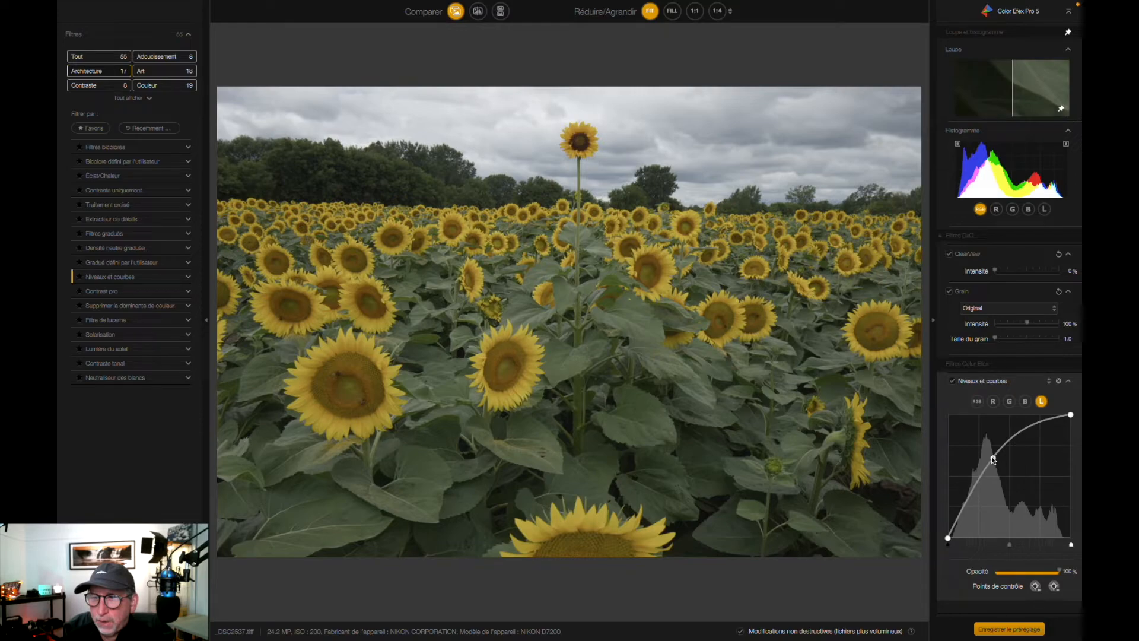
pyautogui.moveTo(993, 457); pyautogui.dragTo(986, 447)
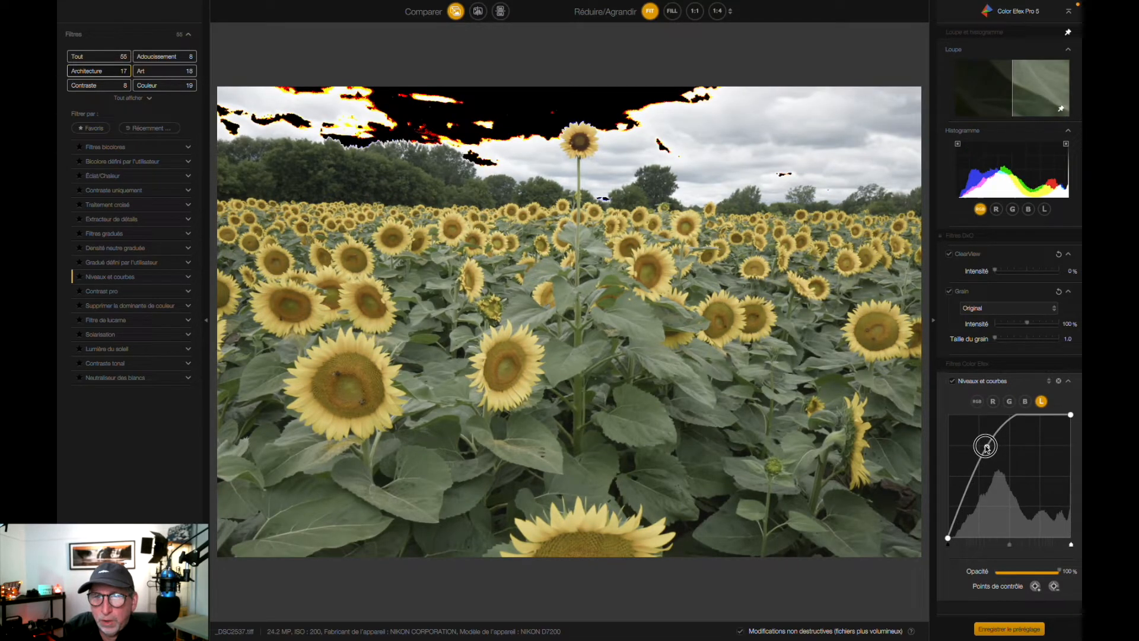
pyautogui.moveTo(986, 447); pyautogui.dragTo(990, 452)
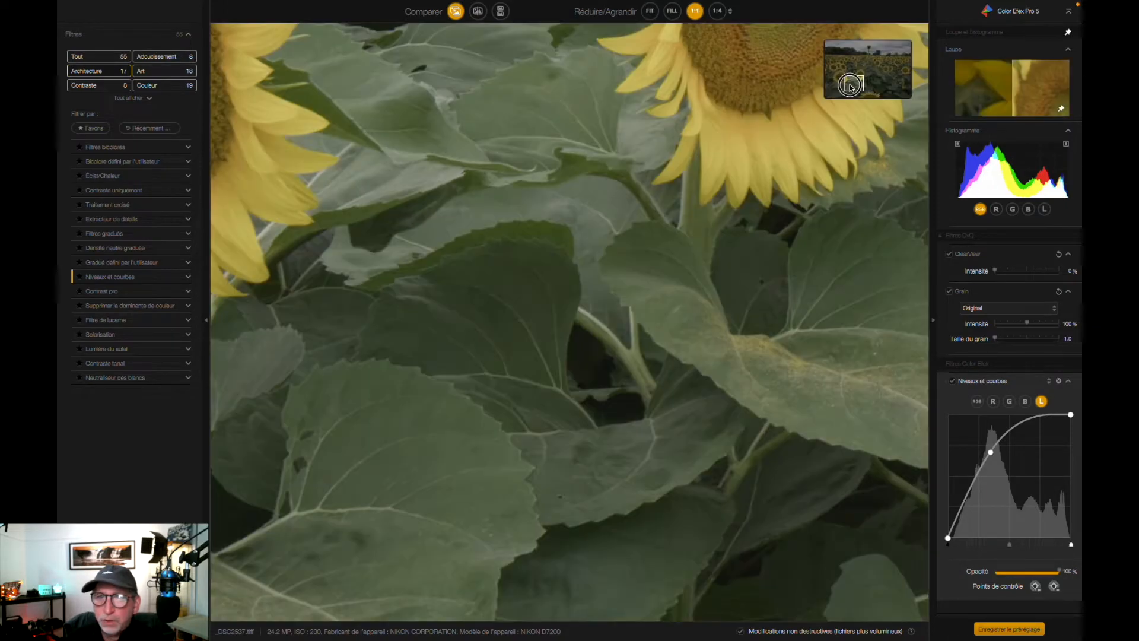
# Inspect the area around the tall sunflower at 1:1 and compare the photo with the original in split view
pyautogui.moveTo(850, 84); pyautogui.dragTo(873, 54)
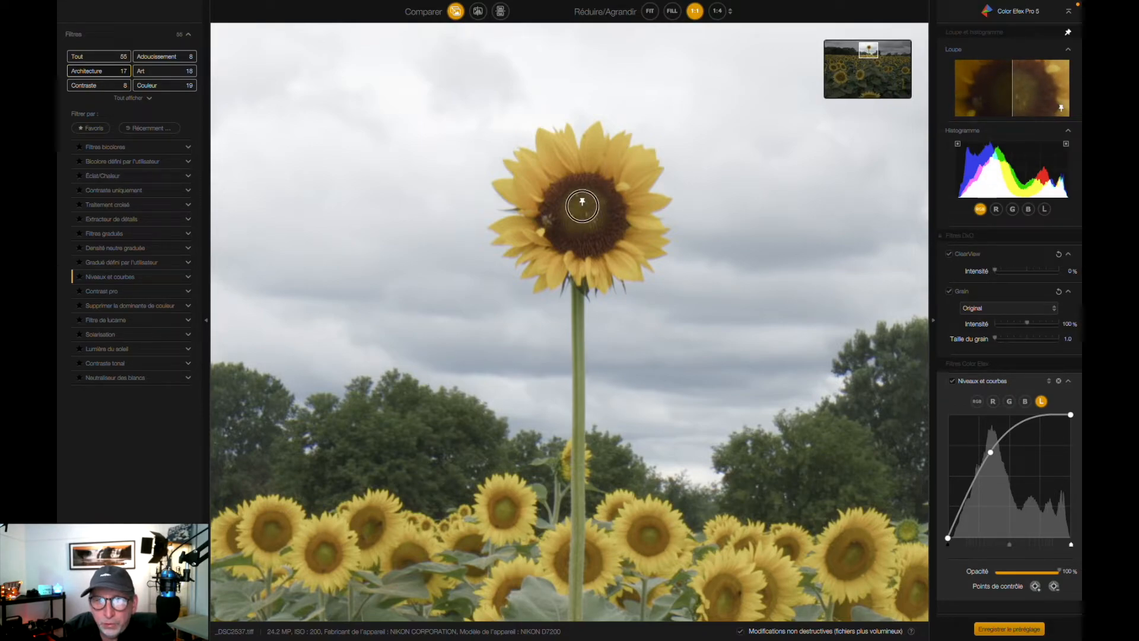
pyautogui.click(872, 61)
pyautogui.moveTo(872, 61); pyautogui.dragTo(846, 52)
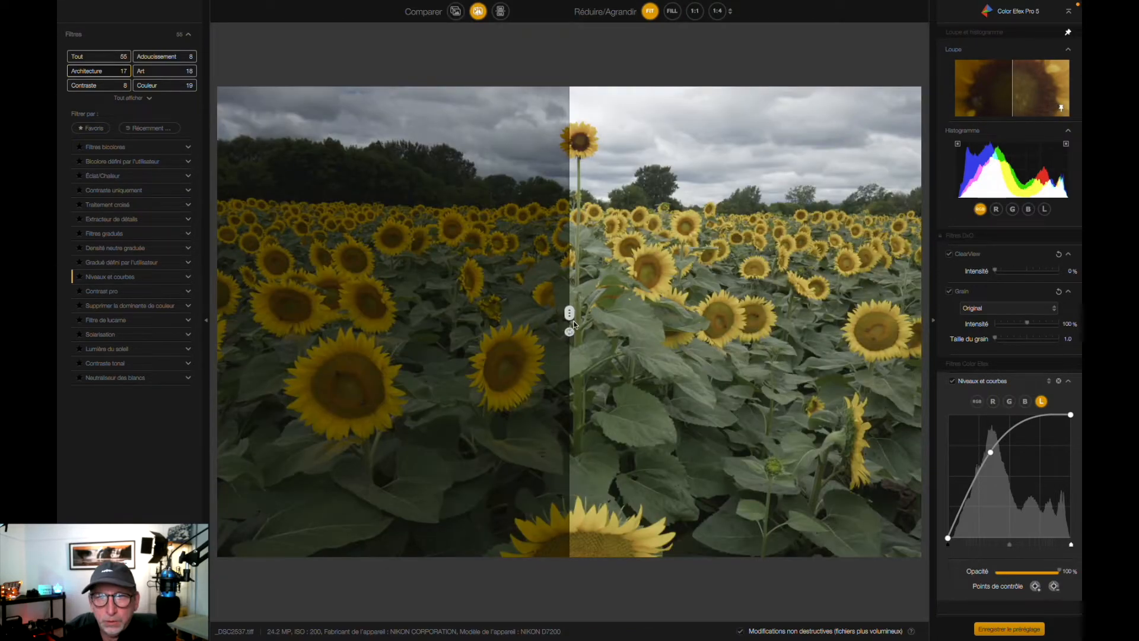
pyautogui.moveTo(569, 316); pyautogui.dragTo(527, 304)
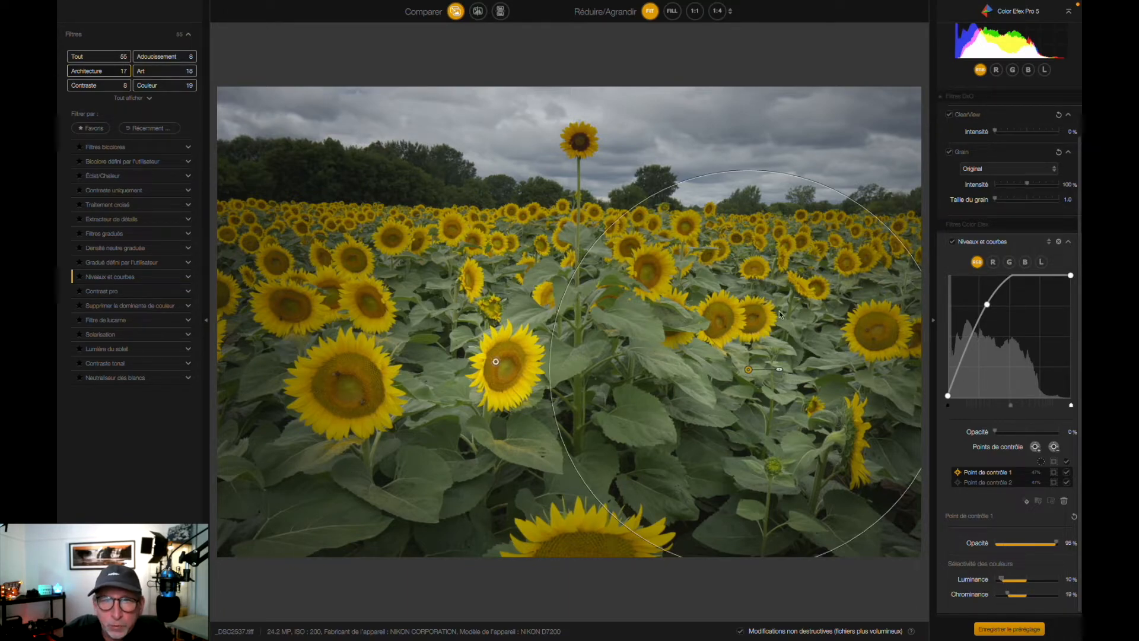
# Show the edited version across the whole split view and add the Contraste uniquement filter
pyautogui.moveTo(217, 312)
pyautogui.mouseDown()
pyautogui.moveTo(956, 330)
pyautogui.moveTo(249, 318)
pyautogui.moveTo(202, 328)
pyautogui.mouseUp()
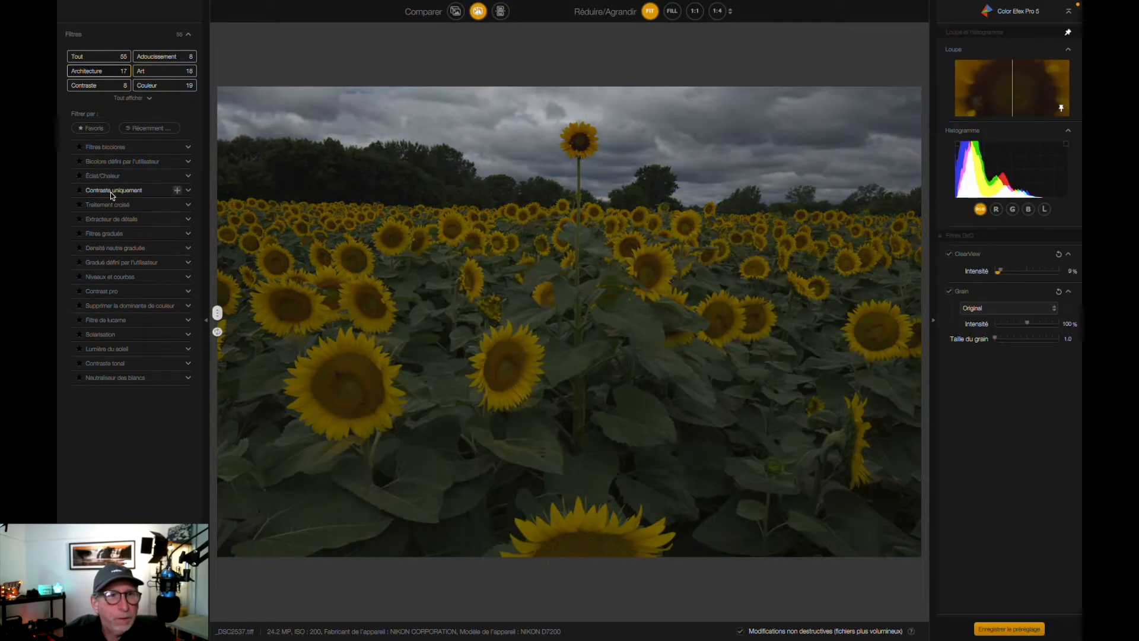
pyautogui.click(112, 191)
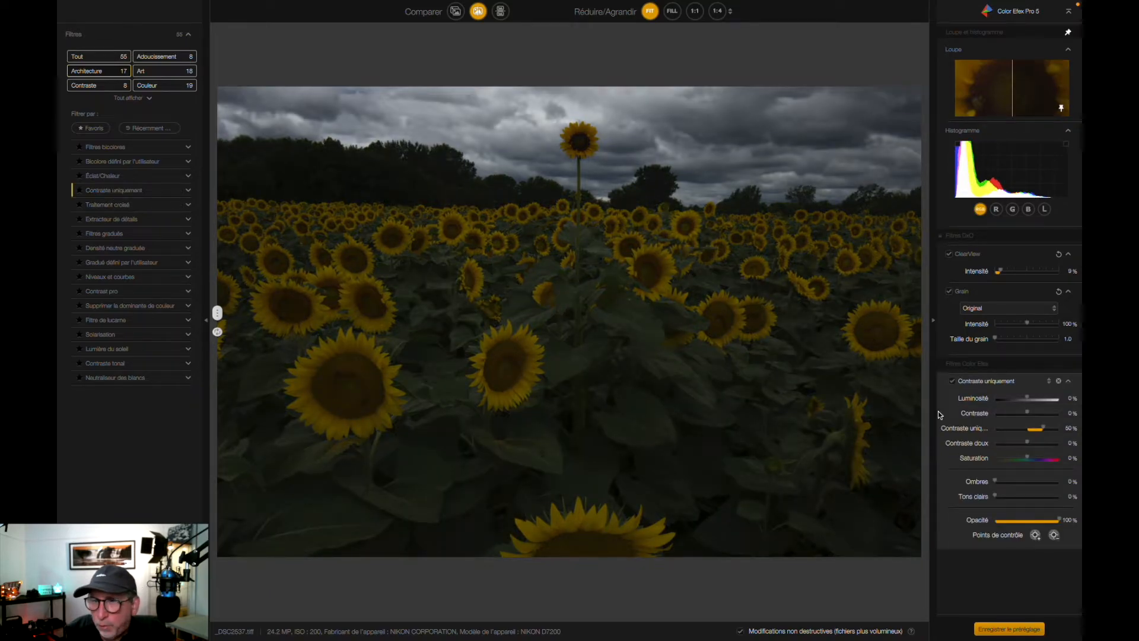
# Try four filters in turn: Contraste uniquement with raised luminosity, Extracteur de détails, Lumière du soleil at 79% opacity and Contrast pro at 92% opacity
pyautogui.moveTo(1027, 398); pyautogui.dragTo(1039, 400)
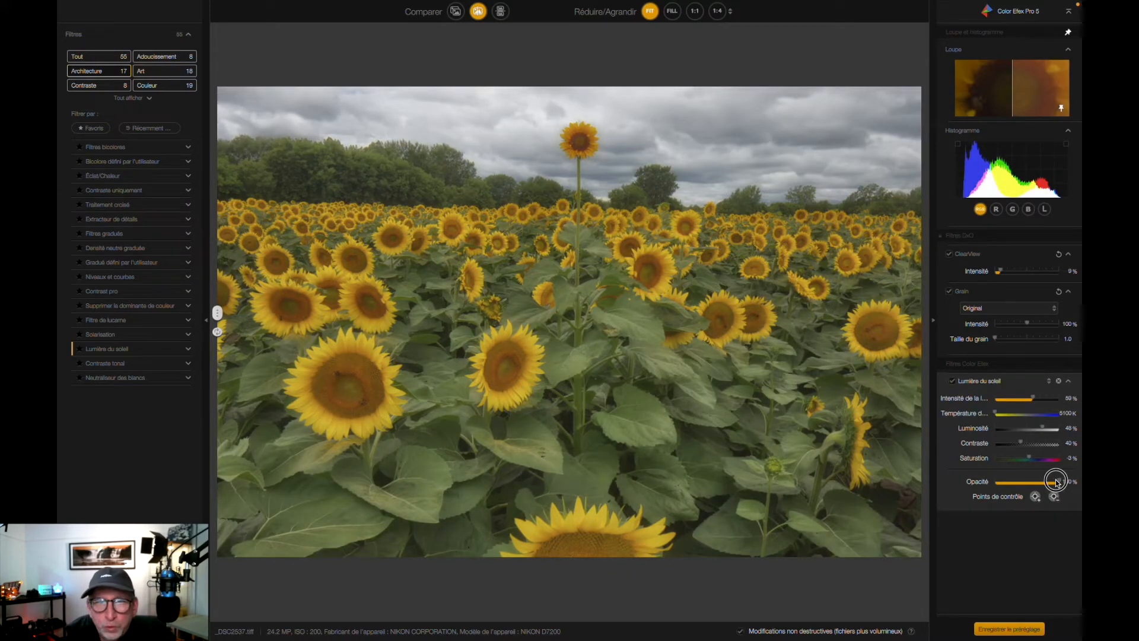
pyautogui.moveTo(1050, 482); pyautogui.dragTo(1045, 481)
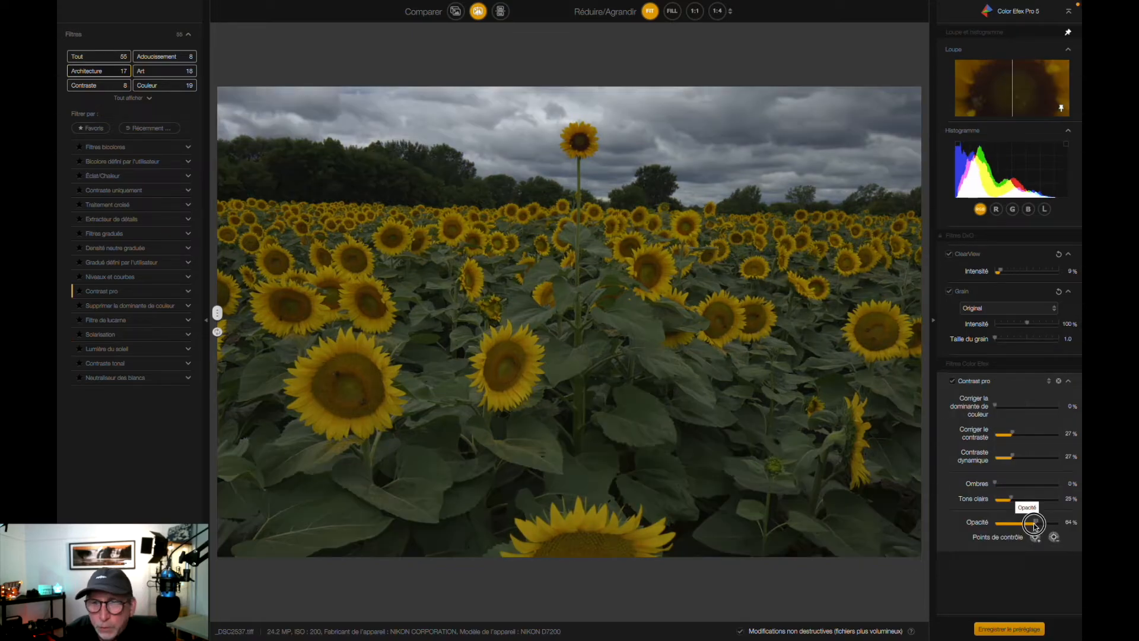
pyautogui.moveTo(1042, 518); pyautogui.dragTo(1052, 516)
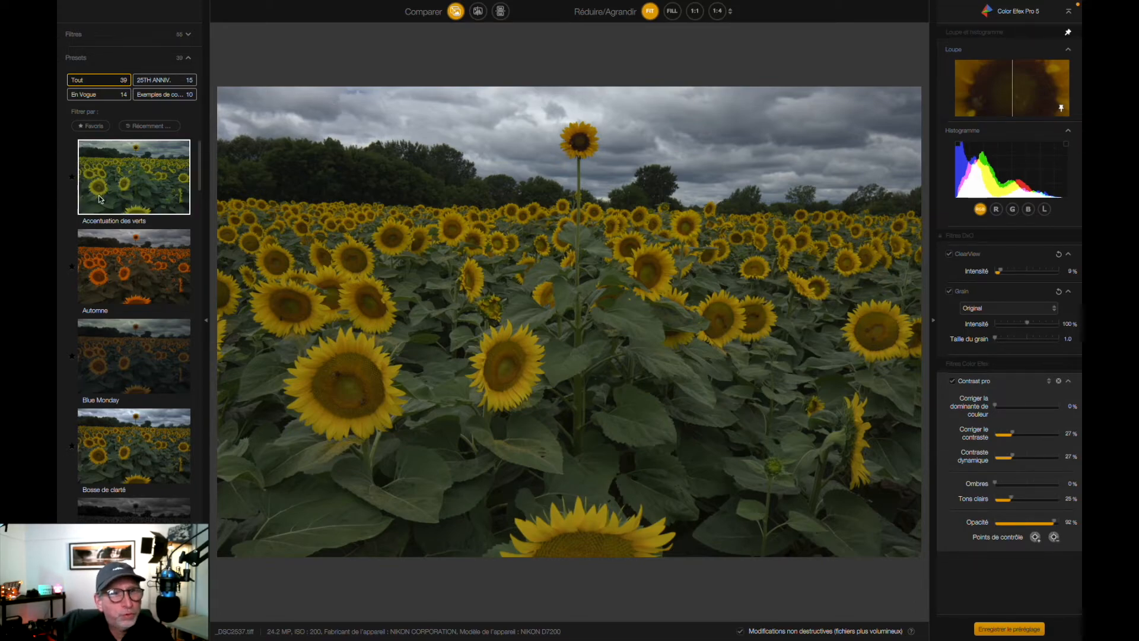
# Try the Accentuation des verts preset followed by the Automne preset, accepting the replacement of all current settings each time
pyautogui.click(127, 197)
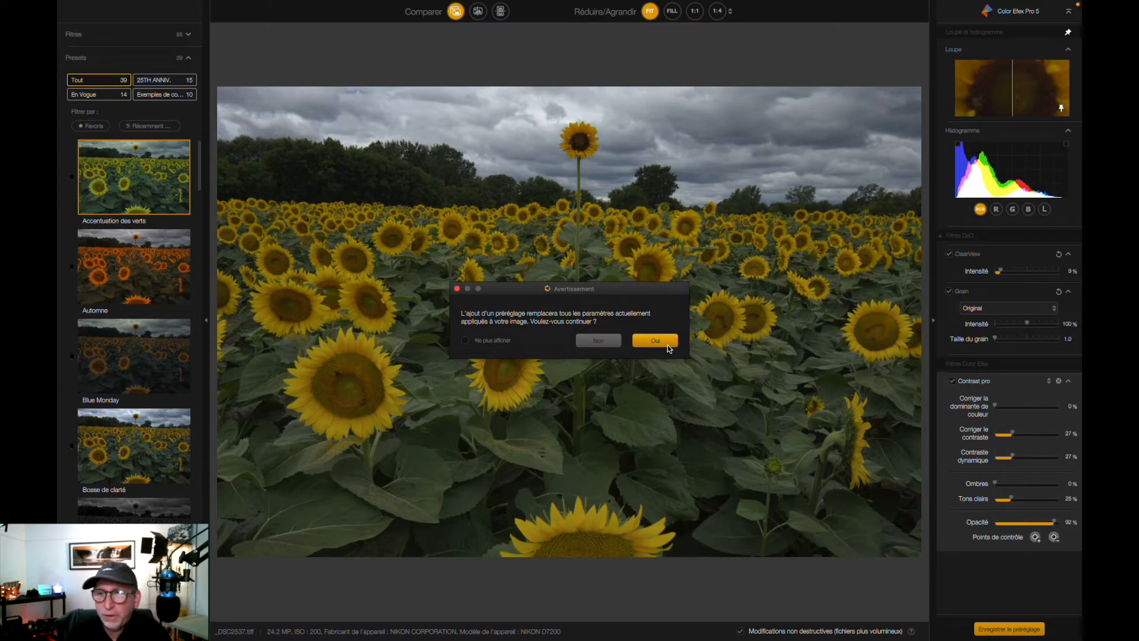
pyautogui.click(668, 347)
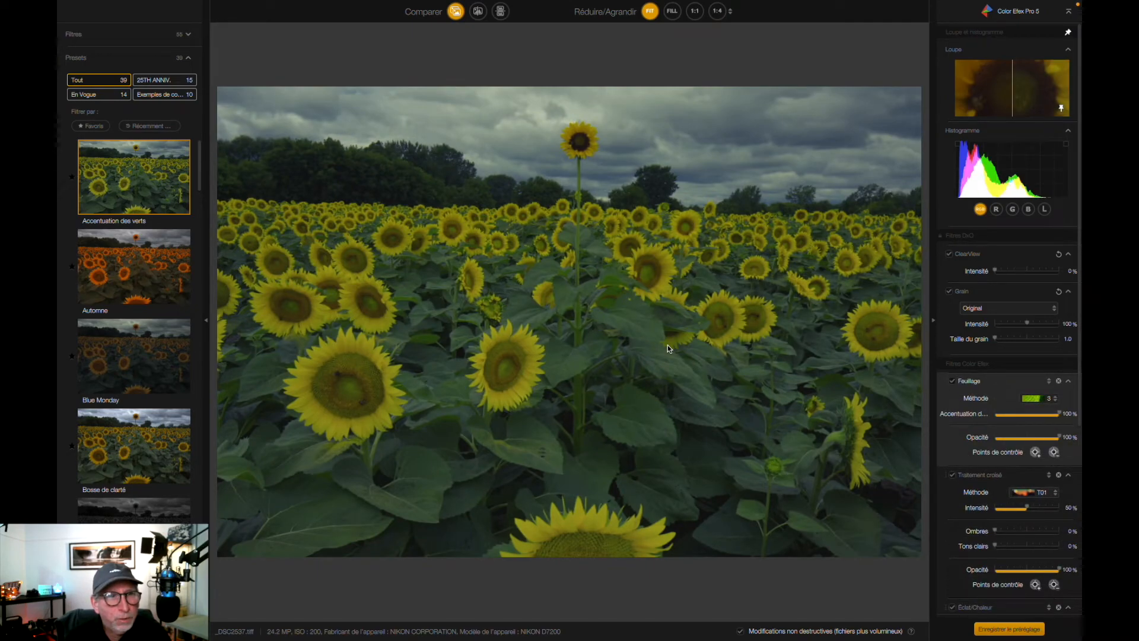
pyautogui.click(138, 283)
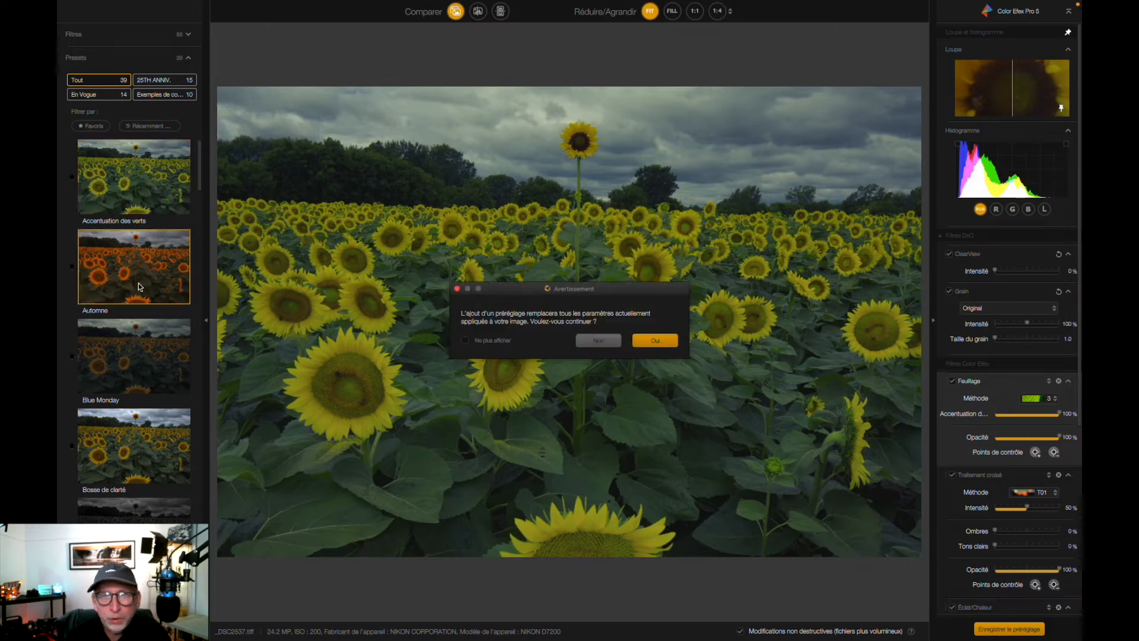
pyautogui.click(653, 340)
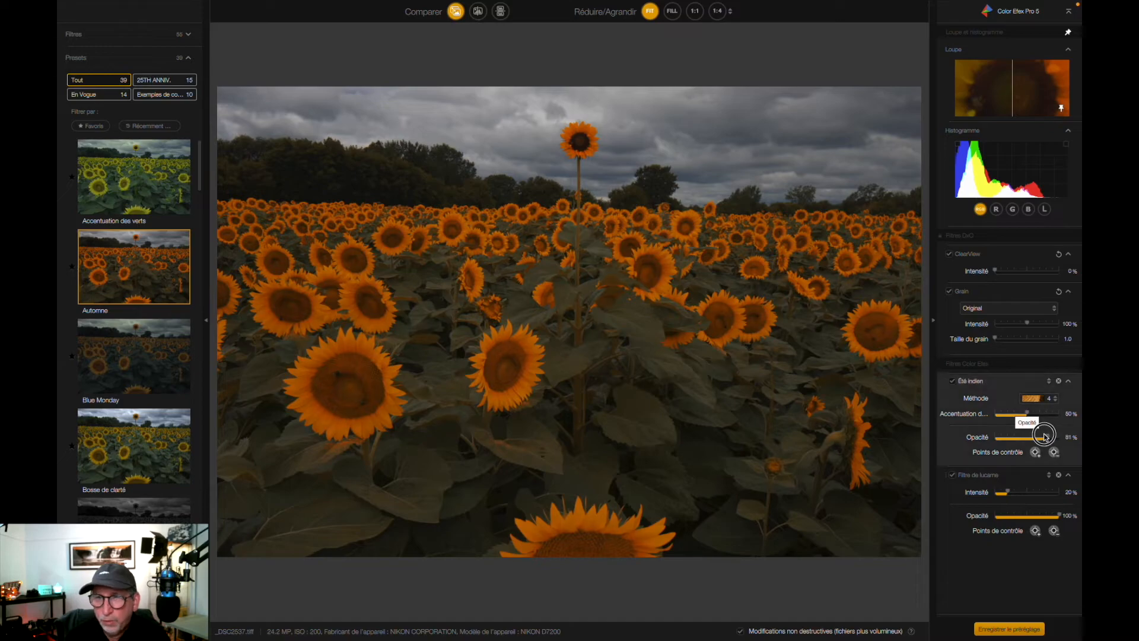
# Try the Blue Monday and Faune - Ambiance douce et rêveuse presets, and replace them with the Faune - Jour ensoleillé preset
pyautogui.click(134, 356)
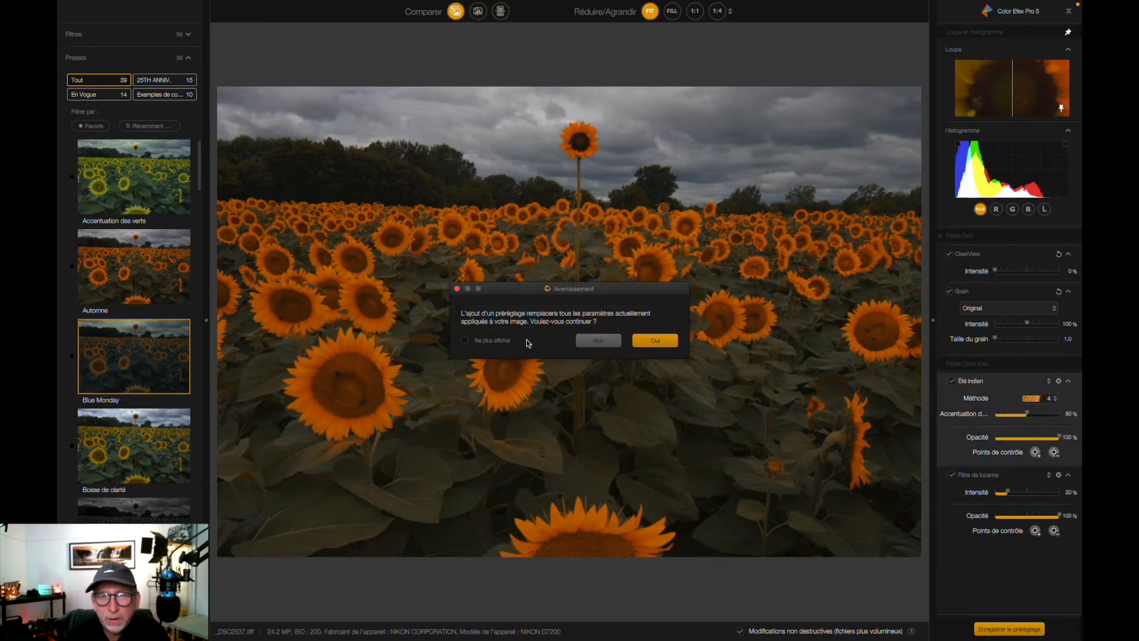
pyautogui.click(639, 341)
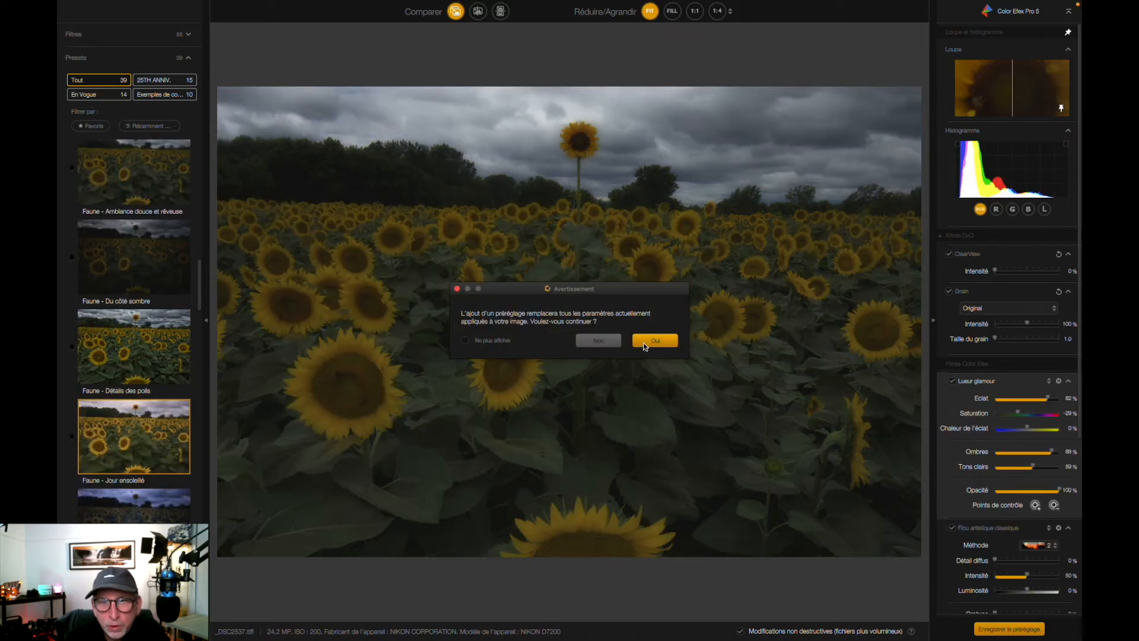
pyautogui.click(655, 342)
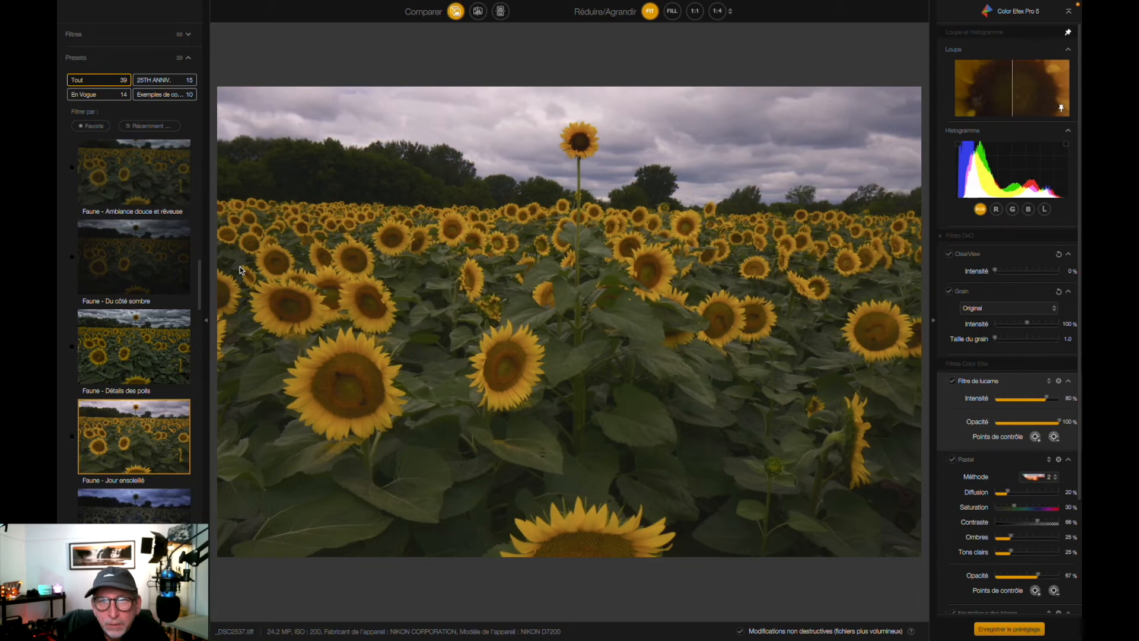